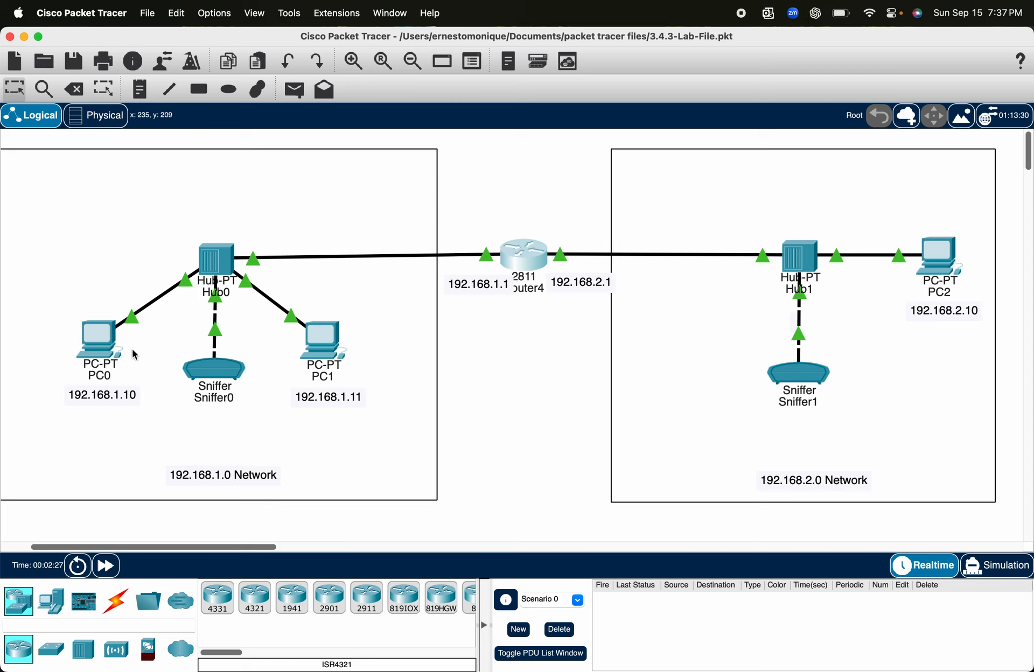
Ping 192.168.2.10 from PC0's command prompt, then close PC0's window
{"action": "mouse_move", "coordinate": [105, 340]}
{"action": "left_click", "coordinate": [111, 337]}
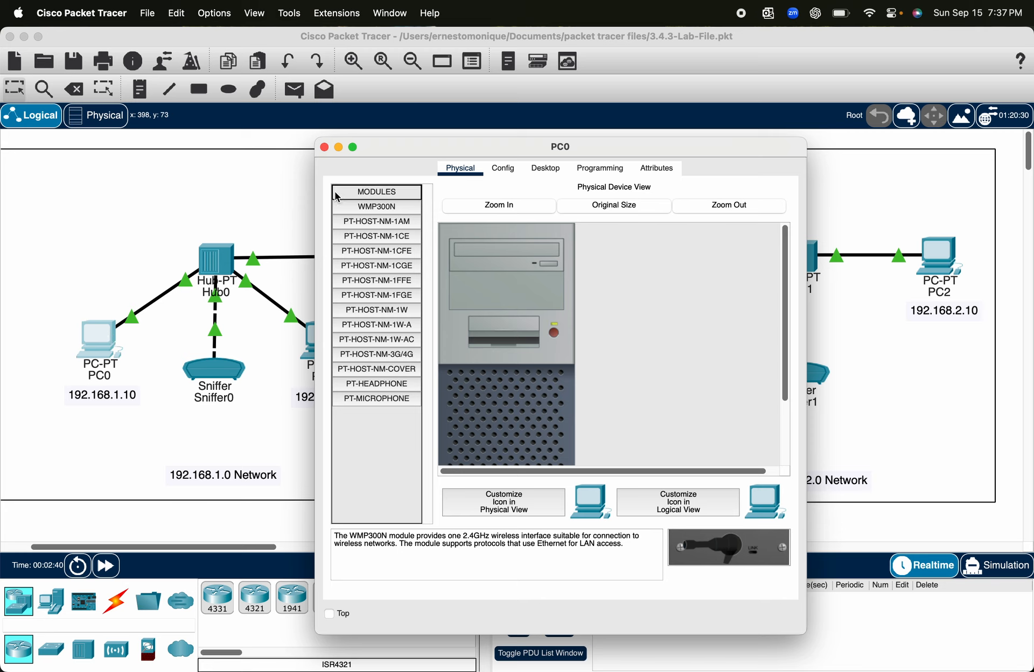
{"action": "left_click", "coordinate": [557, 168]}
{"action": "left_click", "coordinate": [650, 232]}
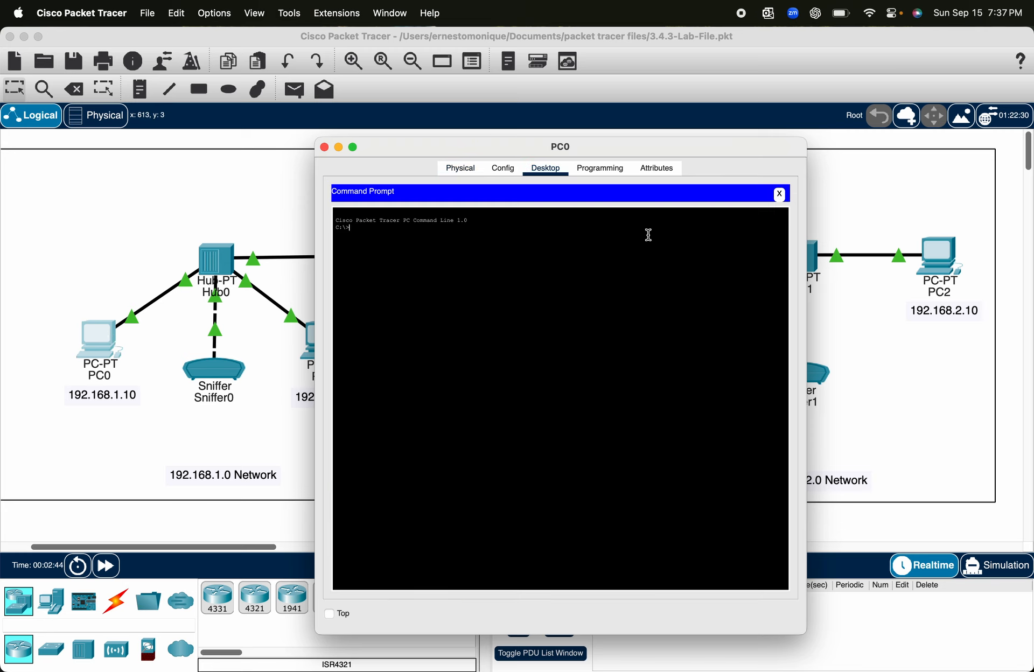
{"action": "type", "text": "ping 192.168.2.10"}
{"action": "key", "text": "Return"}
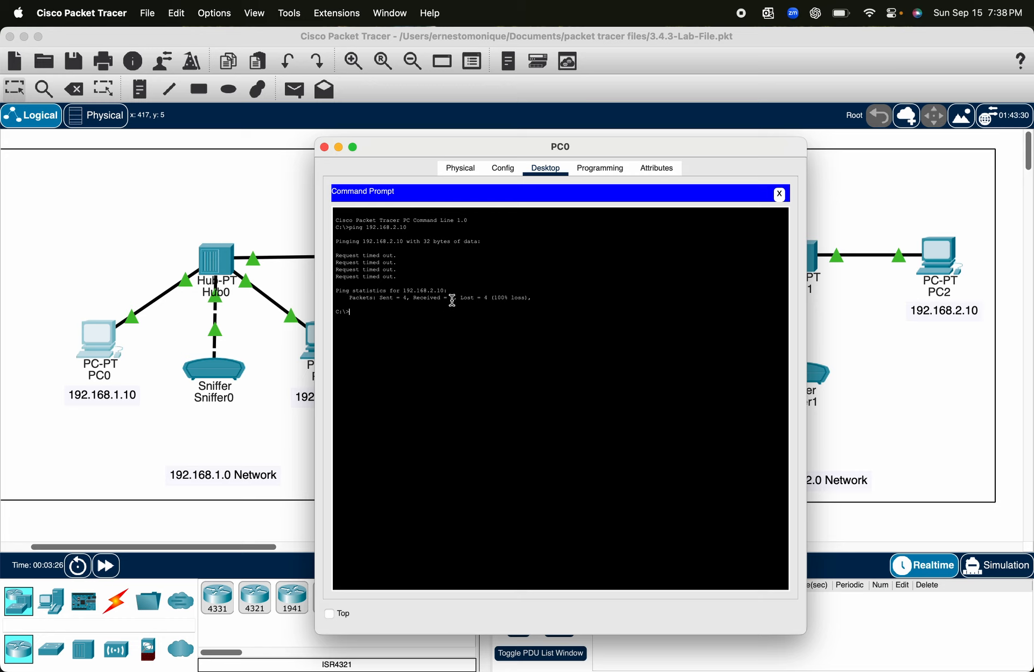
{"action": "left_click", "coordinate": [325, 147]}
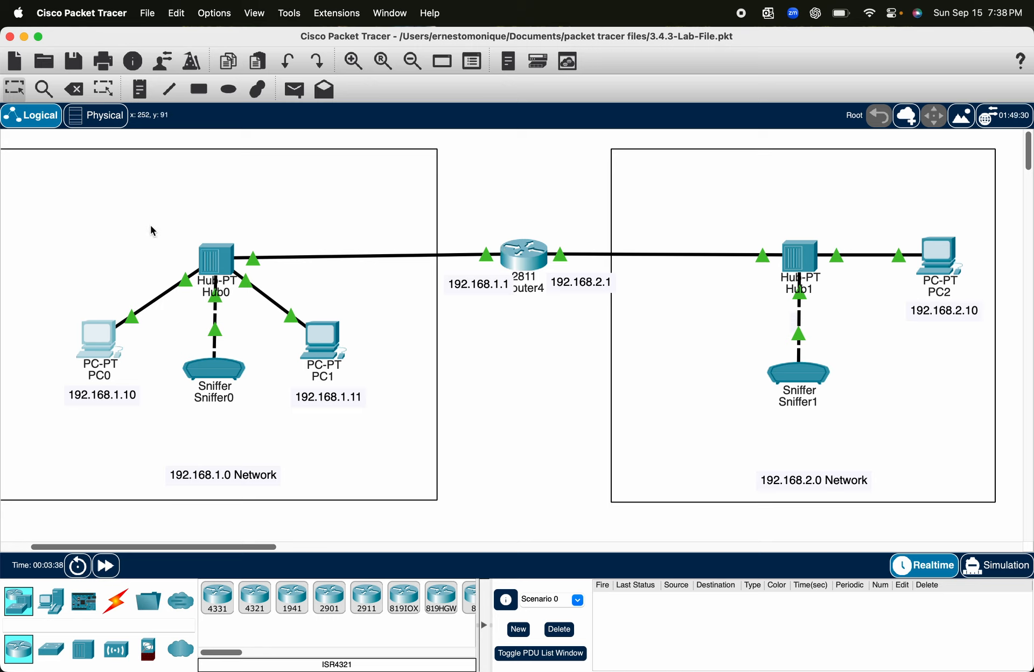
Set PC0's static IPv4 default gateway to 192.168.1.1 in its global settings and close the device window
{"action": "left_click", "coordinate": [98, 345]}
{"action": "left_click_drag", "start_coordinate": [377, 149], "coordinate": [418, 218]}
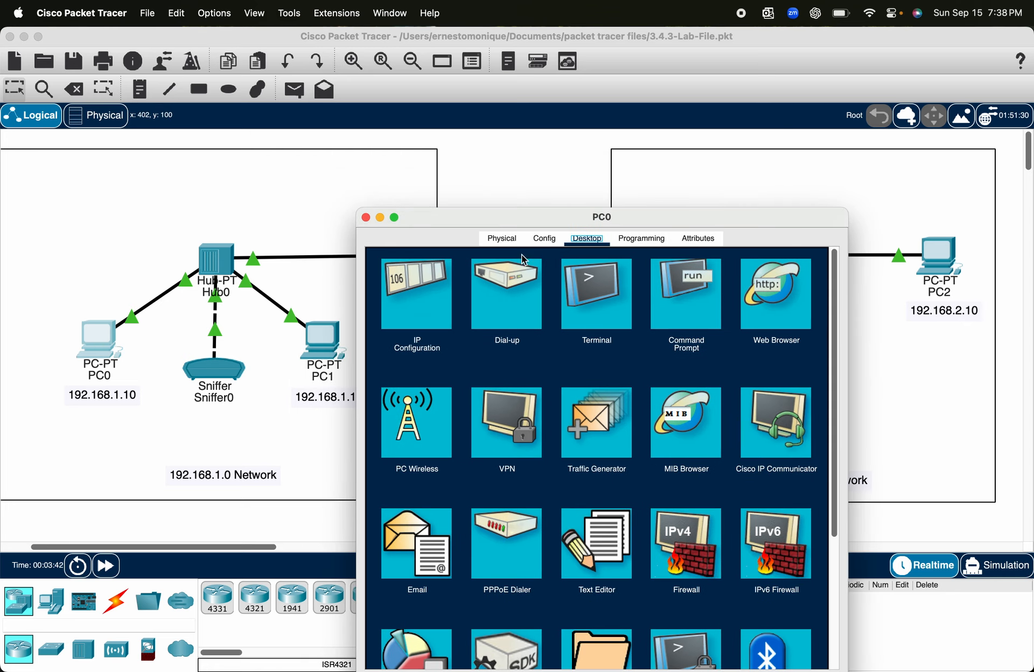
{"action": "left_click", "coordinate": [537, 238]}
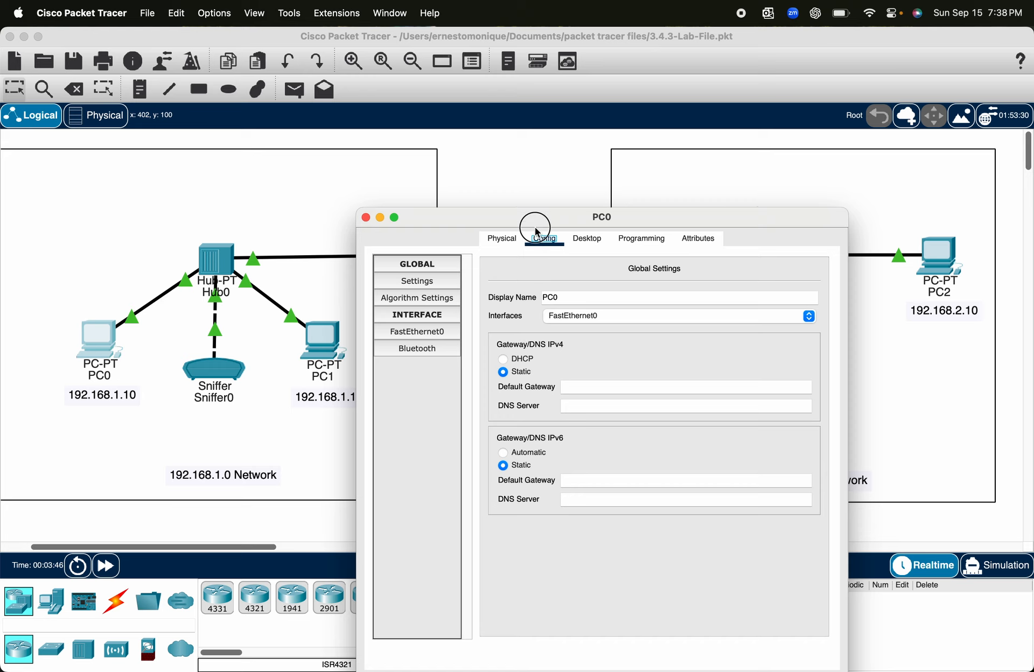
{"action": "left_click_drag", "start_coordinate": [537, 232], "coordinate": [545, 361]}
{"action": "left_click", "coordinate": [584, 520]}
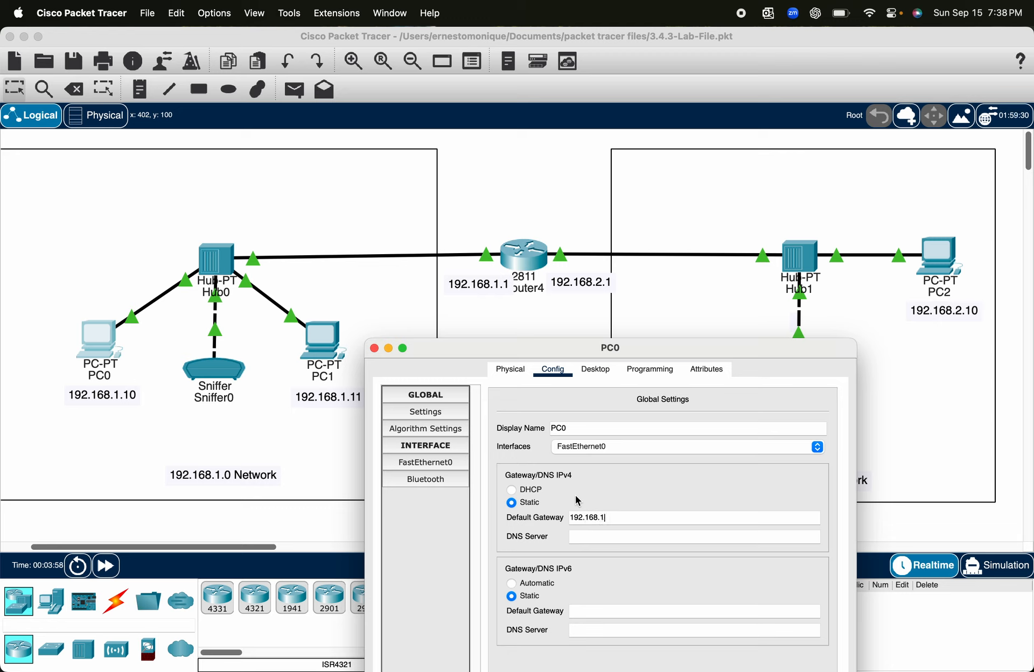
{"action": "type", "text": "1"}
{"action": "left_click", "coordinate": [374, 348]}
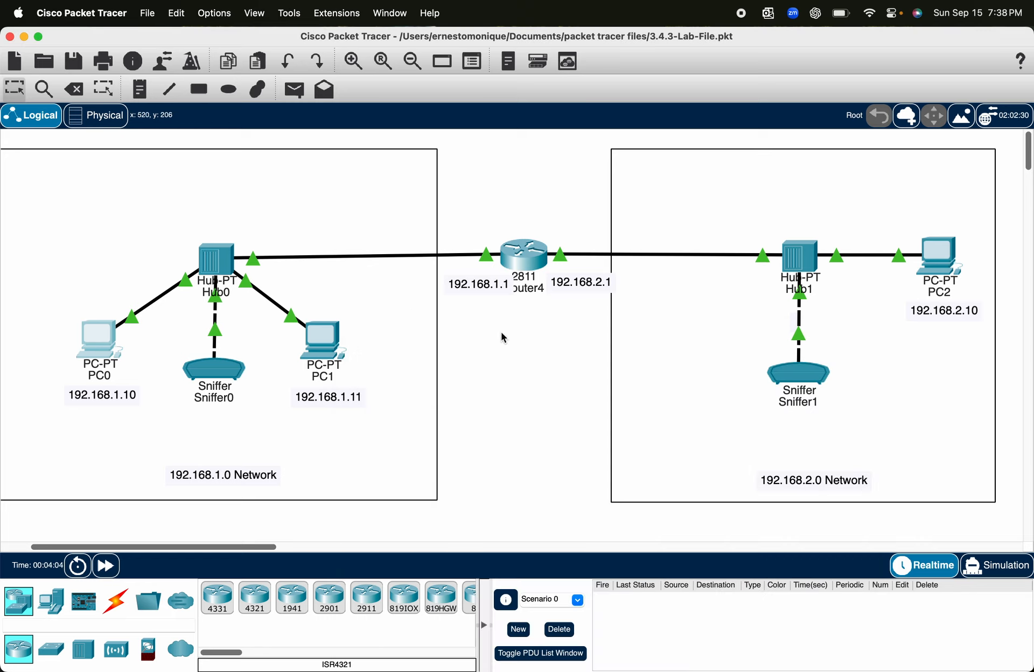
Check the IPv4 default gateway in PC2's global settings and close the device window
{"action": "left_click", "coordinate": [939, 264]}
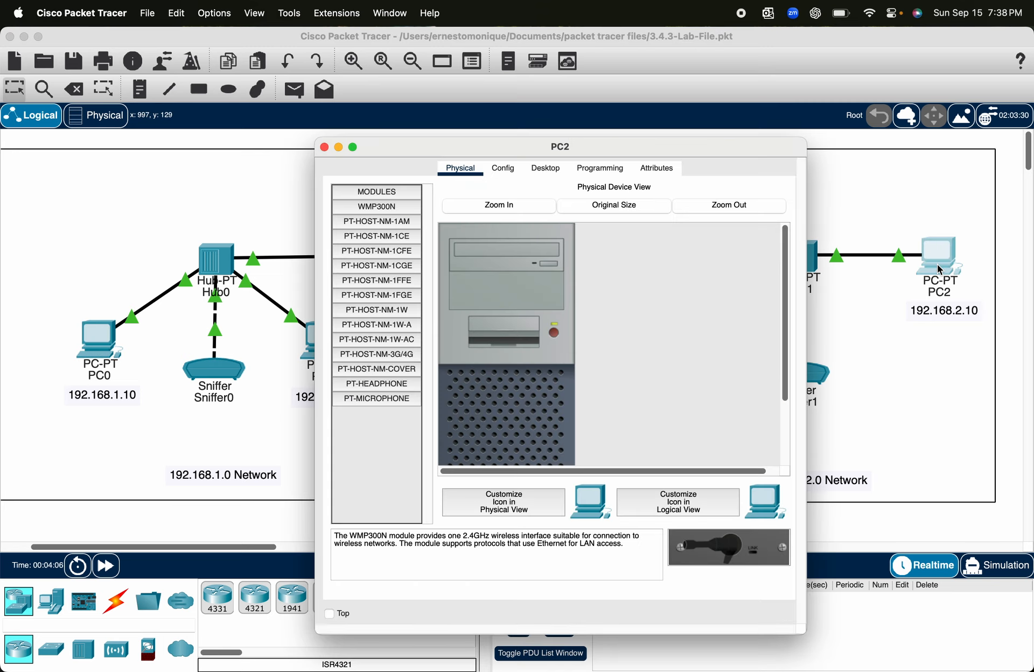
{"action": "left_click_drag", "start_coordinate": [533, 140], "coordinate": [802, 151]}
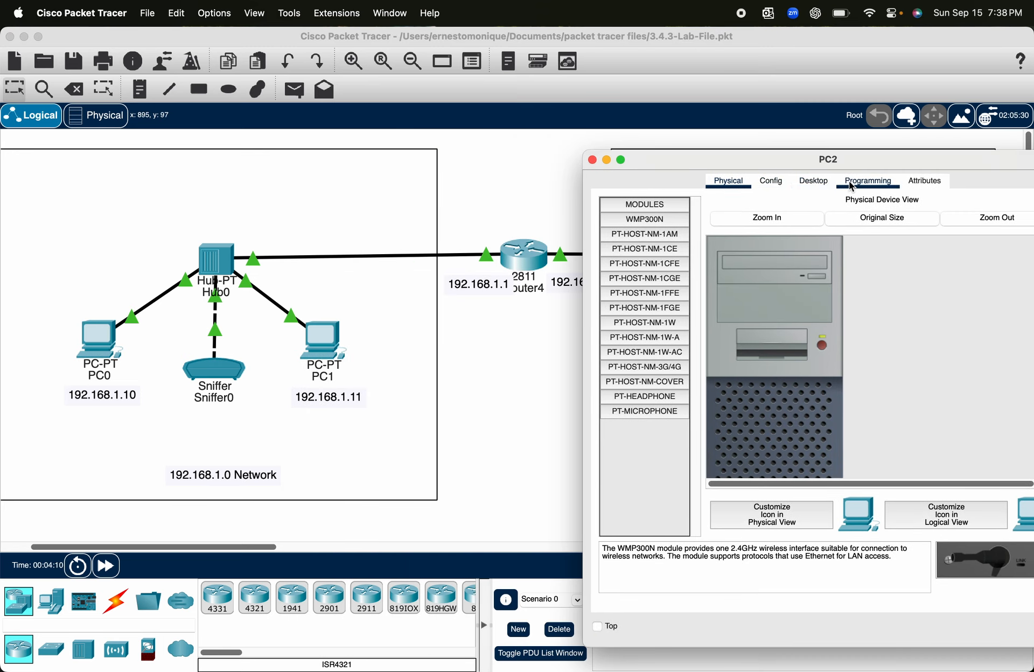
{"action": "left_click", "coordinate": [764, 187]}
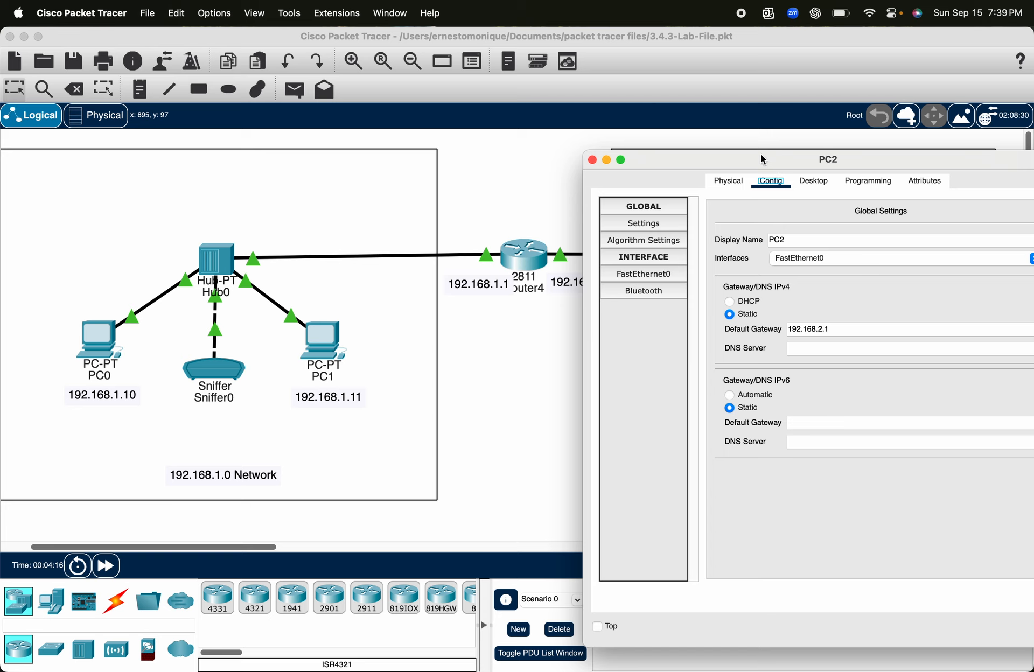
{"action": "left_click_drag", "start_coordinate": [763, 158], "coordinate": [793, 183]}
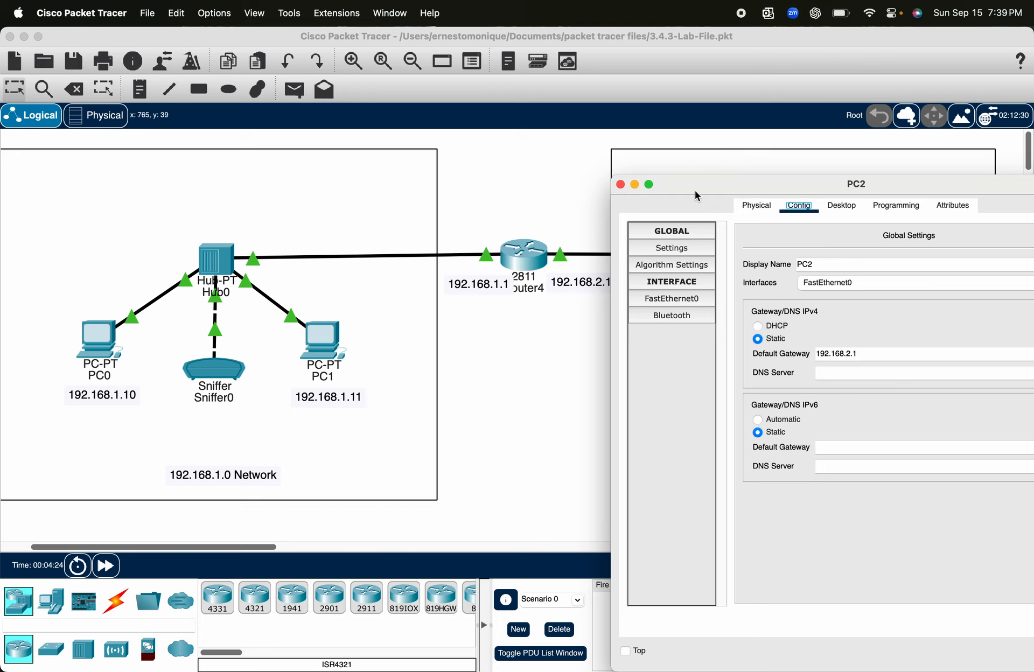
{"action": "left_click_drag", "start_coordinate": [694, 191], "coordinate": [733, 188]}
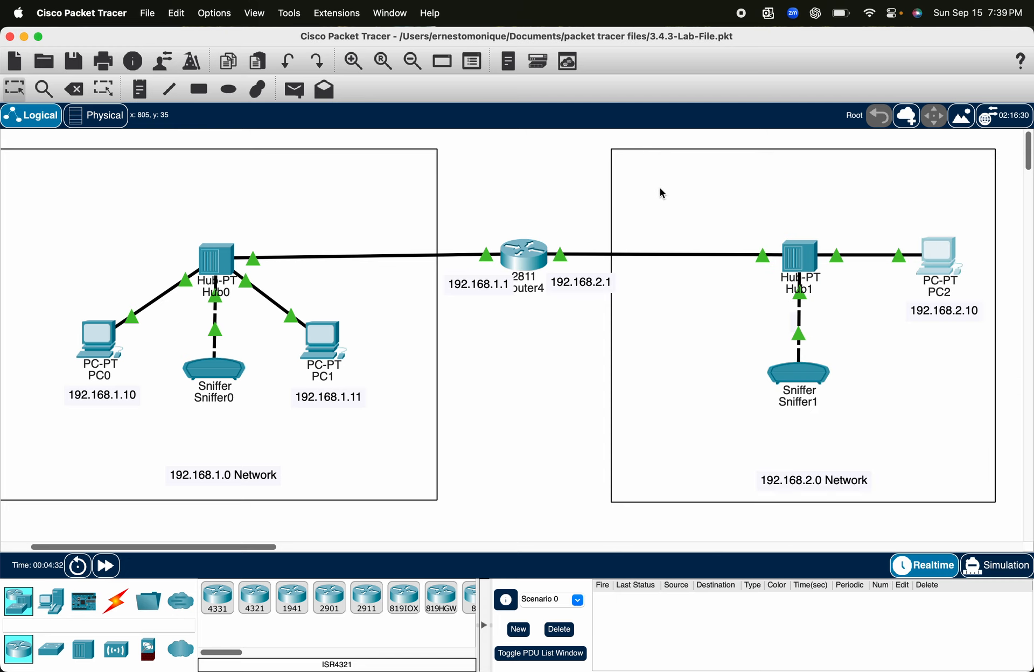
{"action": "left_click", "coordinate": [660, 184]}
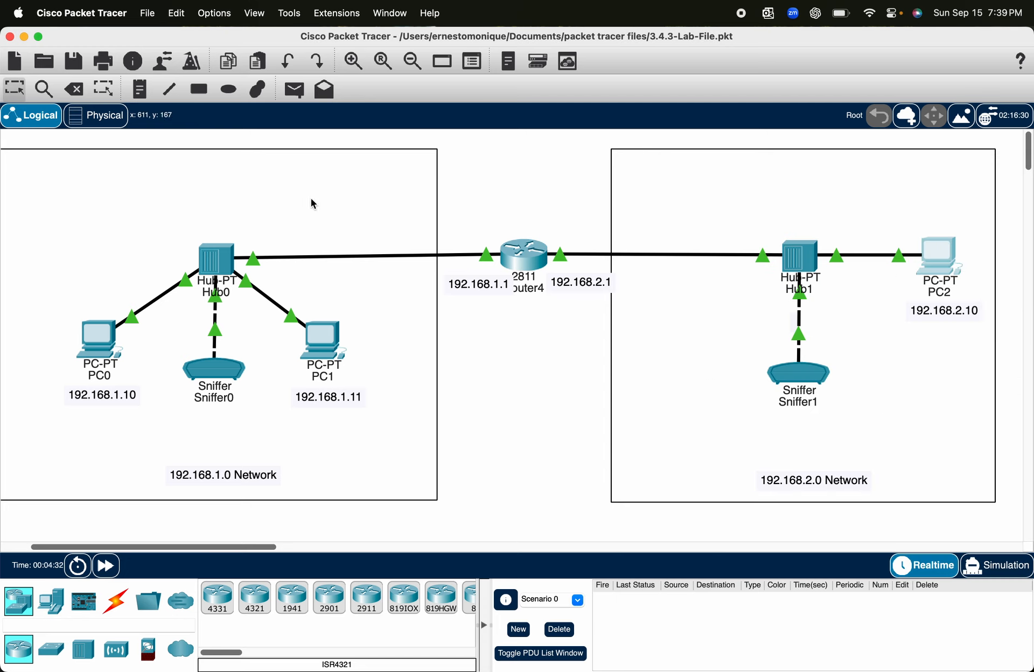
Repeat the ping to 192.168.2.10 from PC0's command prompt and close PC0's window
{"action": "left_click", "coordinate": [114, 349]}
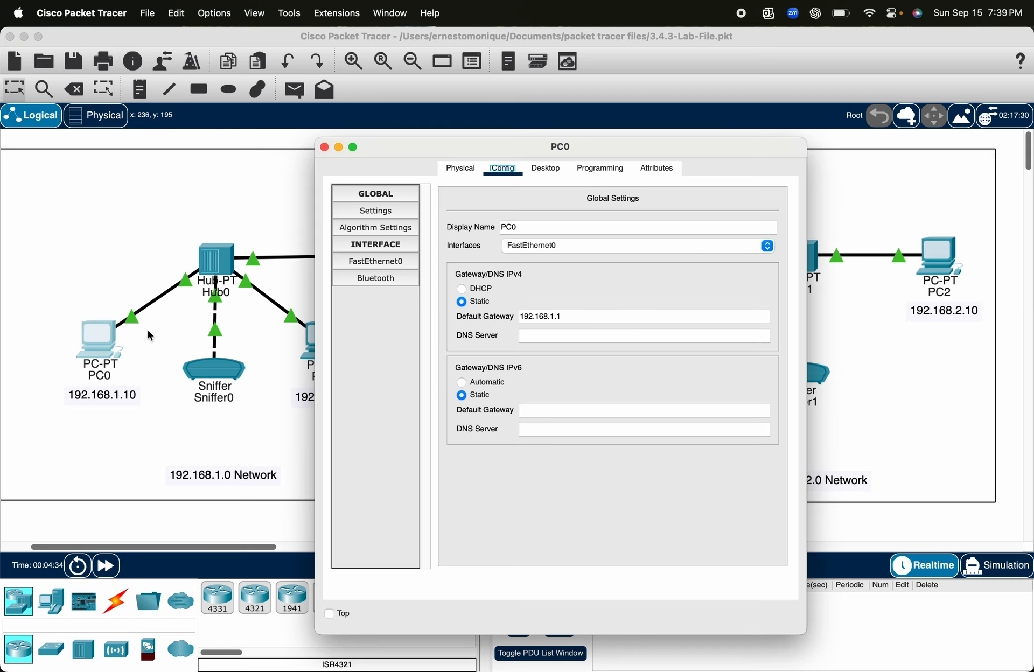
{"action": "left_click", "coordinate": [552, 174]}
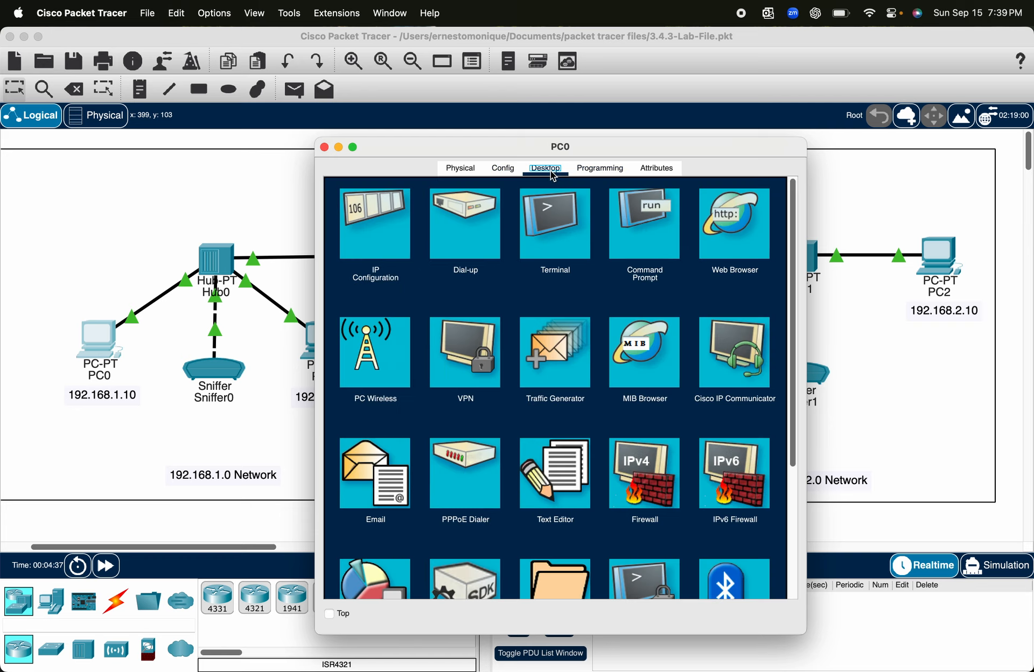
{"action": "left_click", "coordinate": [658, 242]}
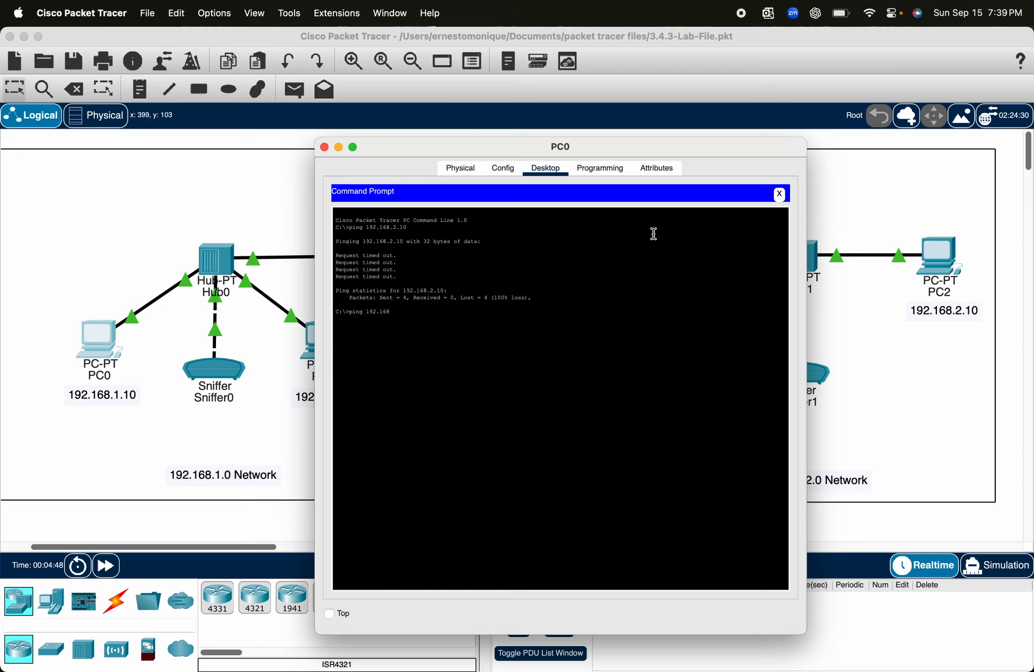
{"action": "type", "text": "10"}
{"action": "key", "text": "Return"}
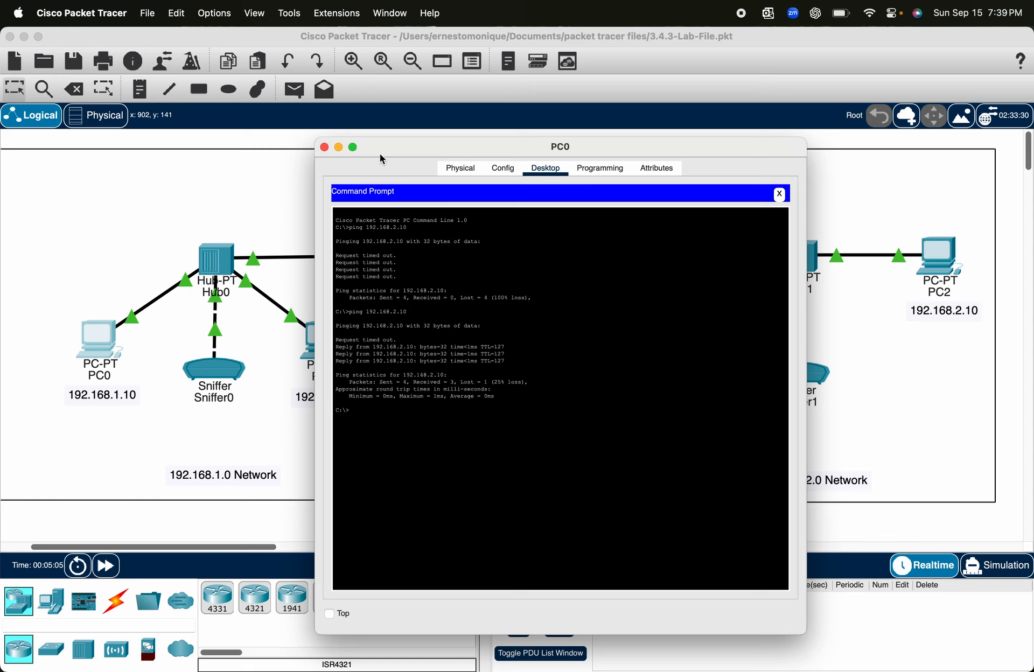
{"action": "left_click", "coordinate": [324, 147]}
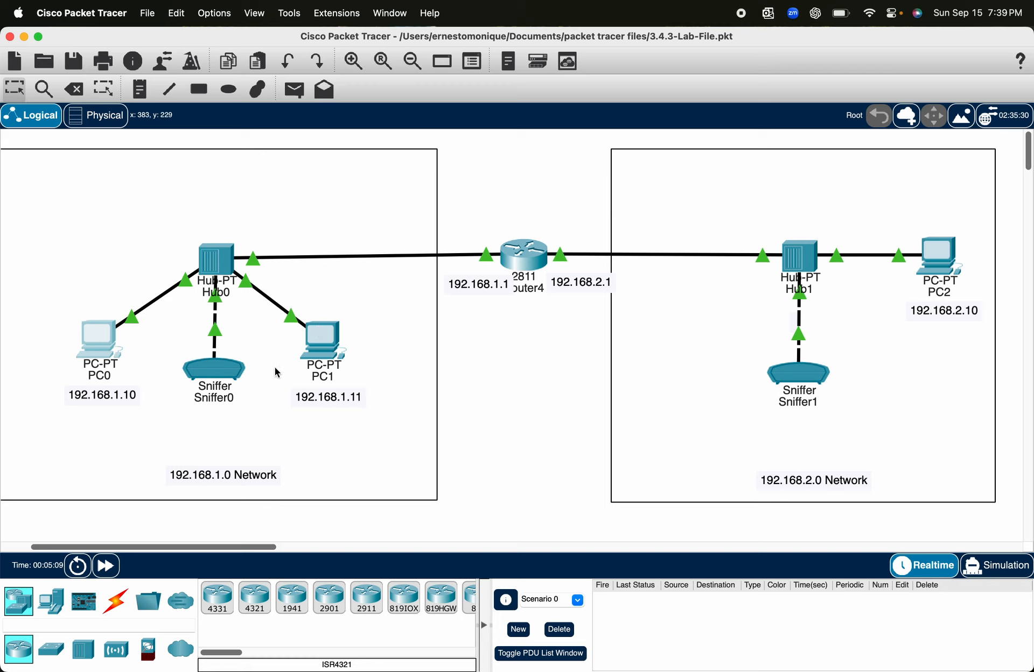
Open Sniffer0's captured packet list and examine the source and target fields of the first ARP packet
{"action": "mouse_move", "coordinate": [222, 373]}
{"action": "left_click", "coordinate": [223, 376]}
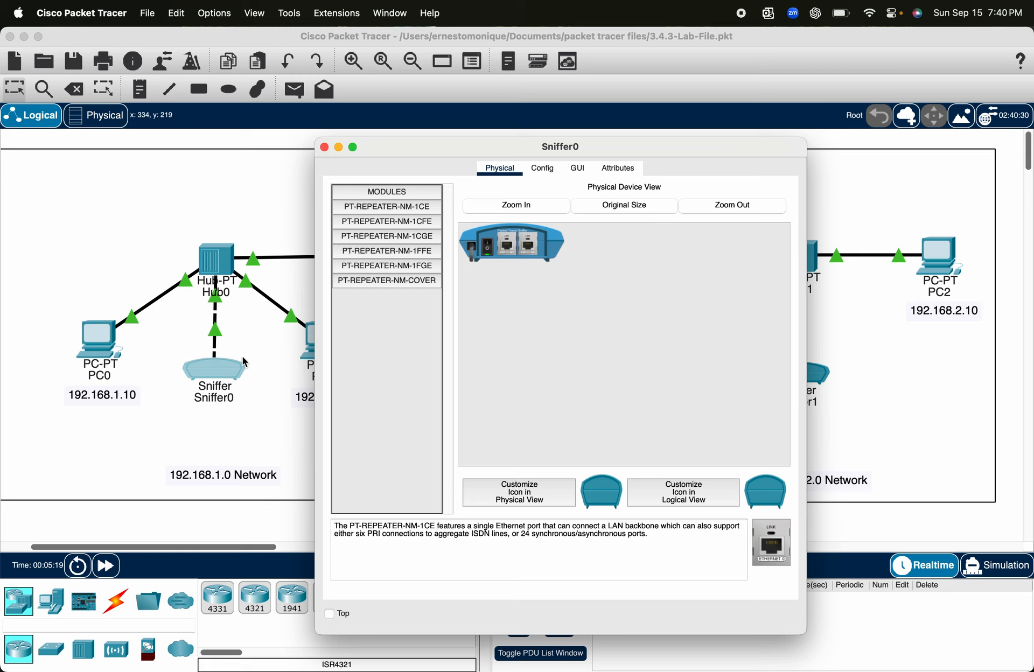
{"action": "left_click", "coordinate": [579, 171]}
{"action": "left_click", "coordinate": [432, 271]}
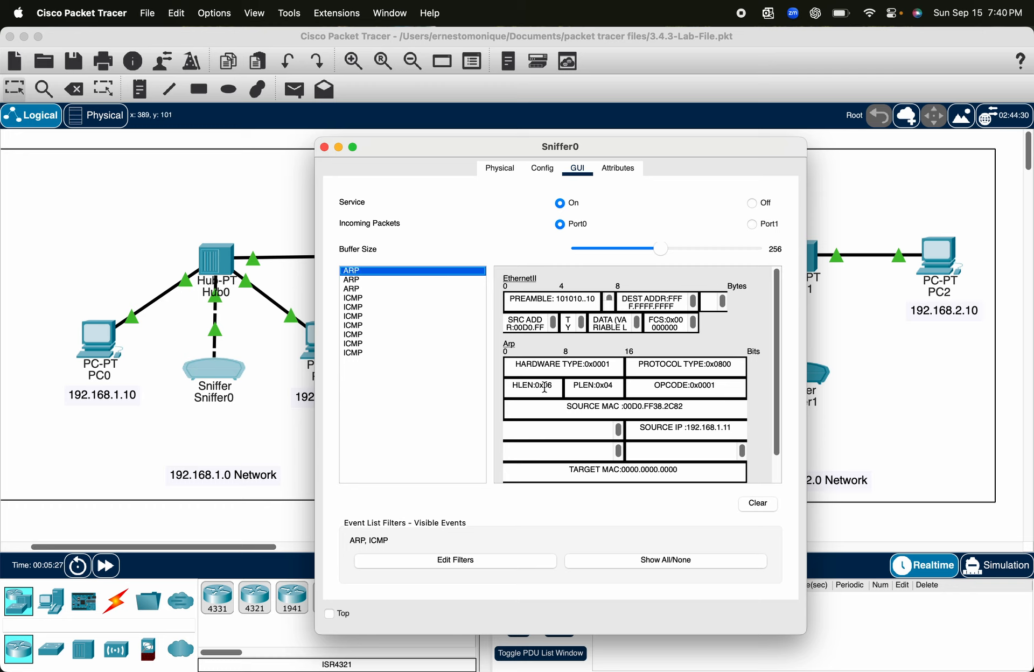
{"action": "scroll", "coordinate": [625, 377], "scroll_direction": "down", "scroll_amount": 2}
{"action": "left_click_drag", "start_coordinate": [472, 151], "coordinate": [657, 157]}
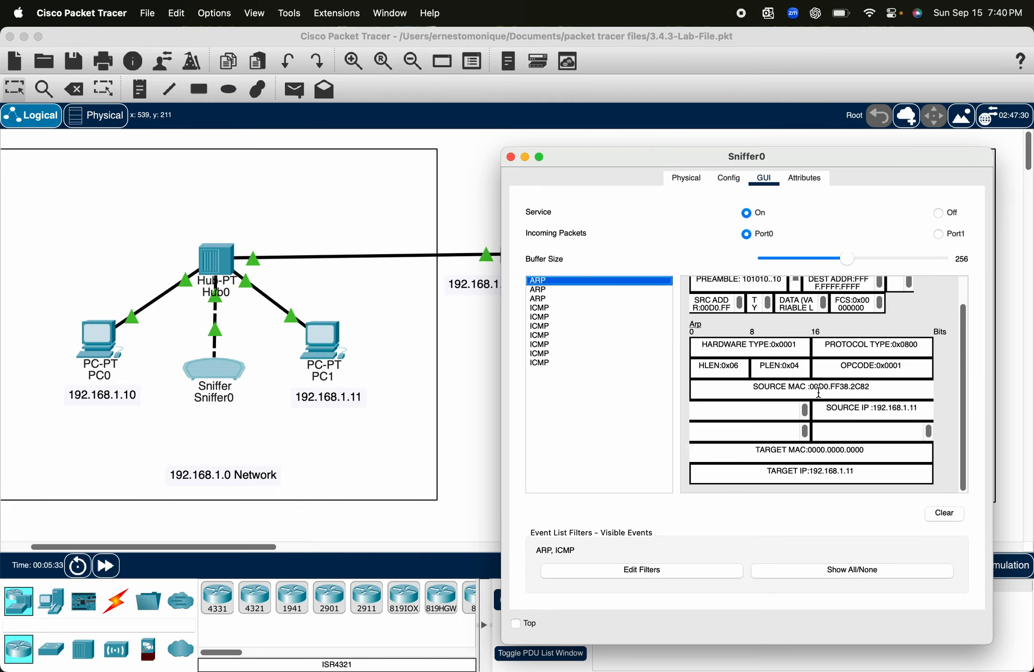
{"action": "scroll", "coordinate": [855, 402], "scroll_direction": "up", "scroll_amount": 2}
{"action": "scroll", "coordinate": [855, 403], "scroll_direction": "down", "scroll_amount": 2}
Examine the source and target addresses of the second ARP packet in Sniffer0, keeping the router visible for comparison
{"action": "left_click", "coordinate": [540, 292]}
{"action": "scroll", "coordinate": [772, 362], "scroll_direction": "down", "scroll_amount": 2}
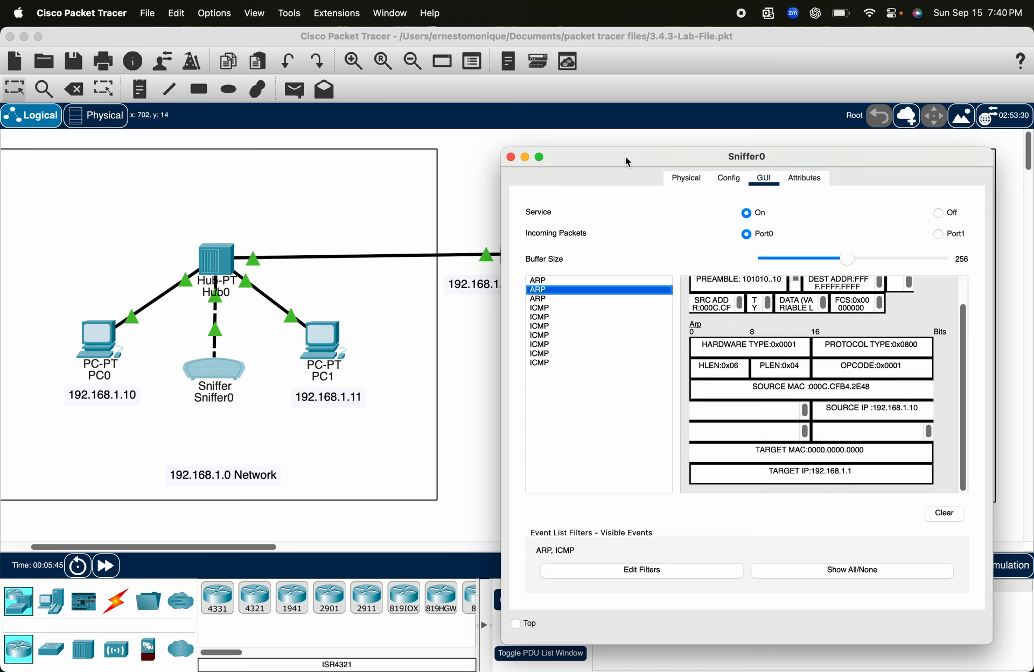
{"action": "left_click_drag", "start_coordinate": [625, 156], "coordinate": [726, 135]}
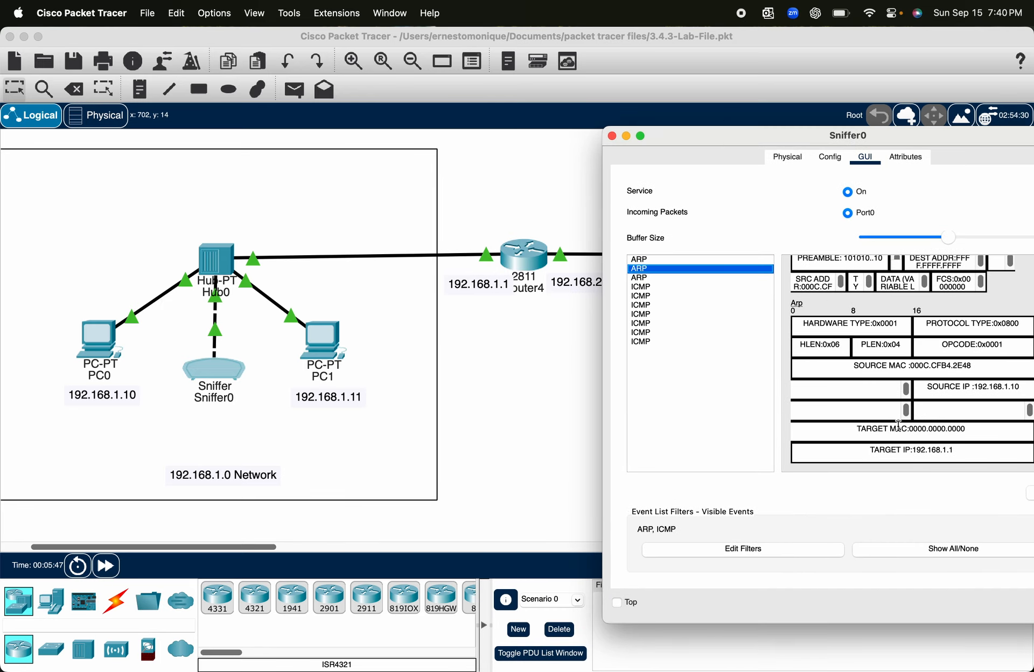
Examine the third ARP packet in Sniffer0, highlight its source MAC address, and close the sniffer window
{"action": "left_click", "coordinate": [657, 278]}
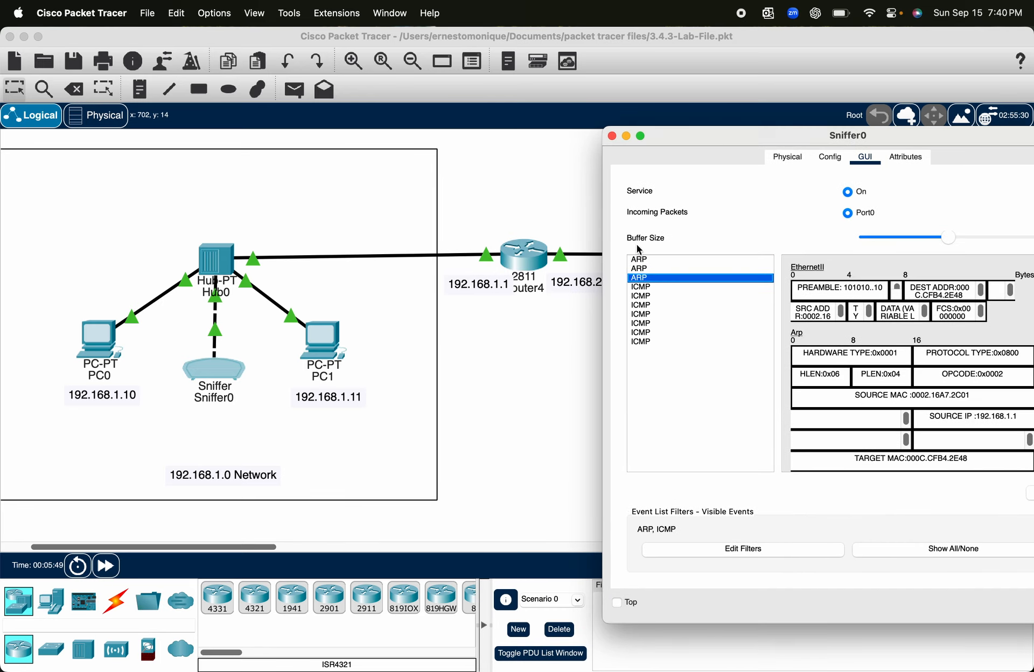
{"action": "left_click_drag", "start_coordinate": [662, 144], "coordinate": [511, 76]}
{"action": "scroll", "coordinate": [832, 353], "scroll_direction": "down", "scroll_amount": 2}
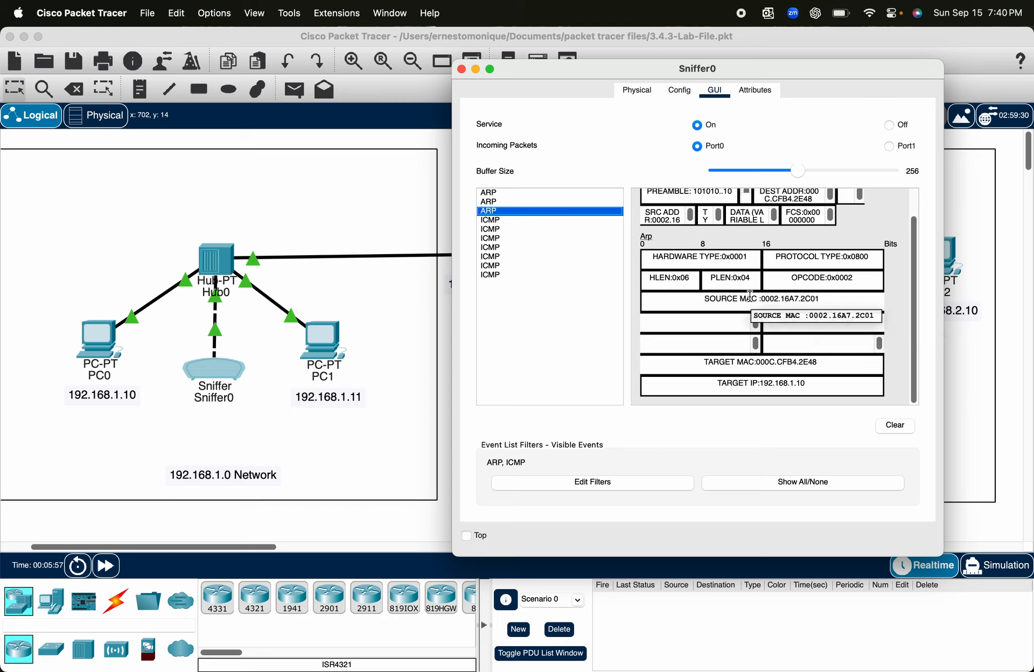
{"action": "left_click_drag", "start_coordinate": [757, 295], "coordinate": [822, 297]}
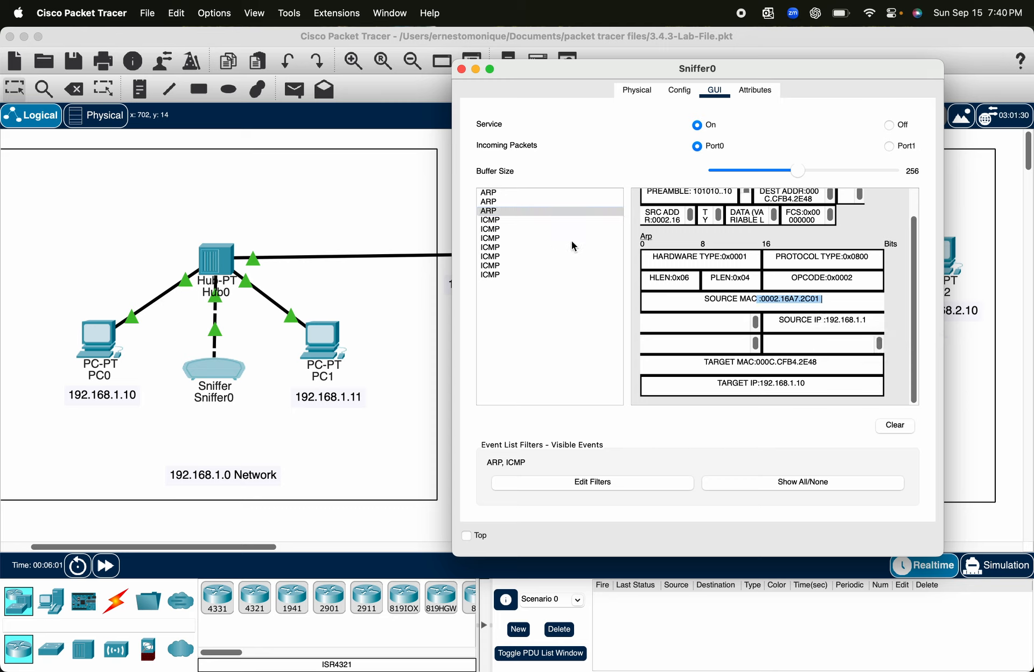
{"action": "left_click", "coordinate": [460, 69]}
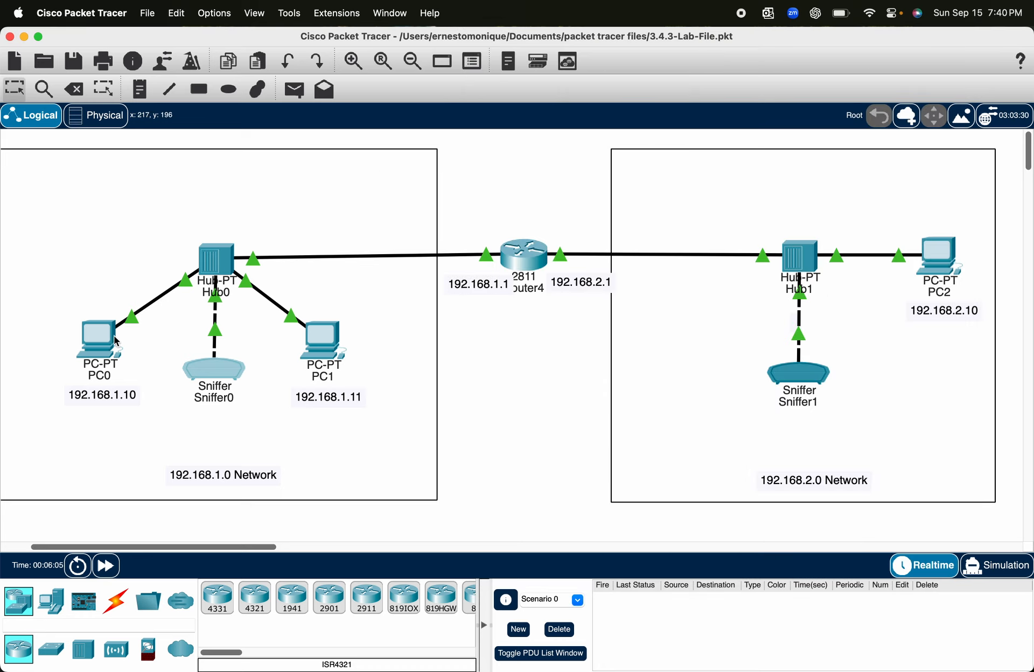
Open Sniffer1's captured packet list and review its three ARP packets, reading the third one's source and target addresses
{"action": "mouse_move", "coordinate": [116, 341]}
{"action": "left_click", "coordinate": [820, 372]}
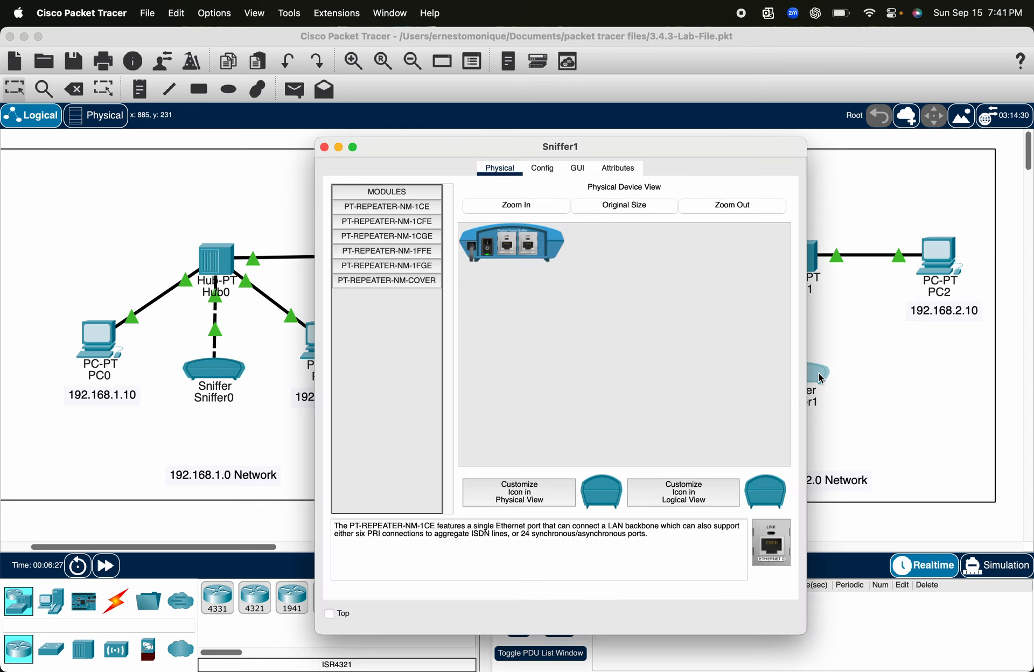
{"action": "left_click", "coordinate": [574, 171]}
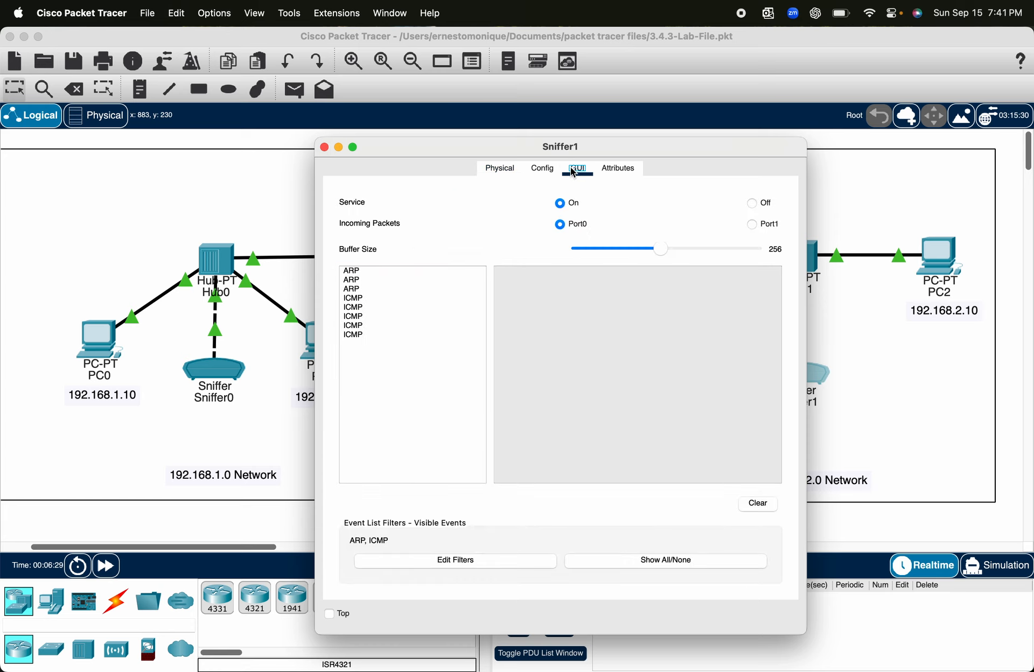
{"action": "left_click", "coordinate": [350, 271]}
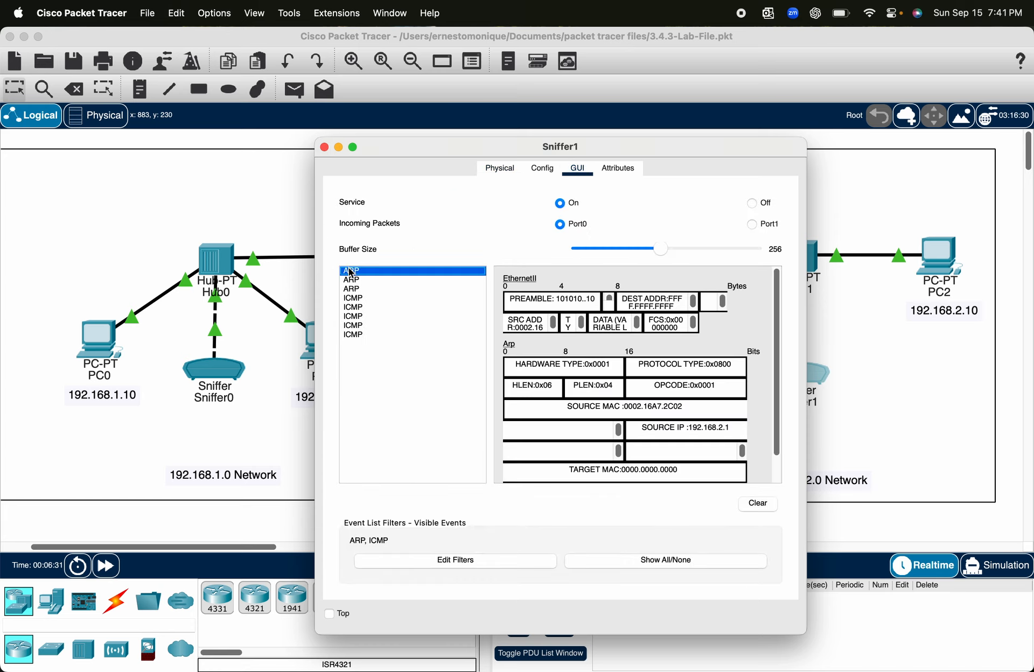
{"action": "left_click", "coordinate": [358, 281]}
{"action": "left_click", "coordinate": [361, 290]}
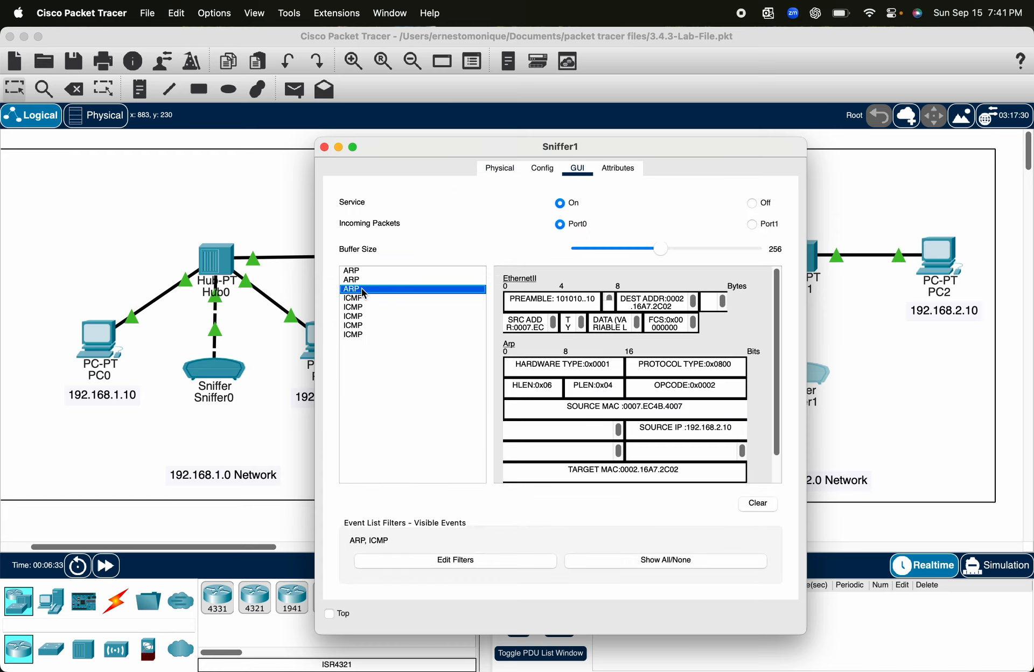
{"action": "scroll", "coordinate": [677, 339], "scroll_direction": "down", "scroll_amount": 2}
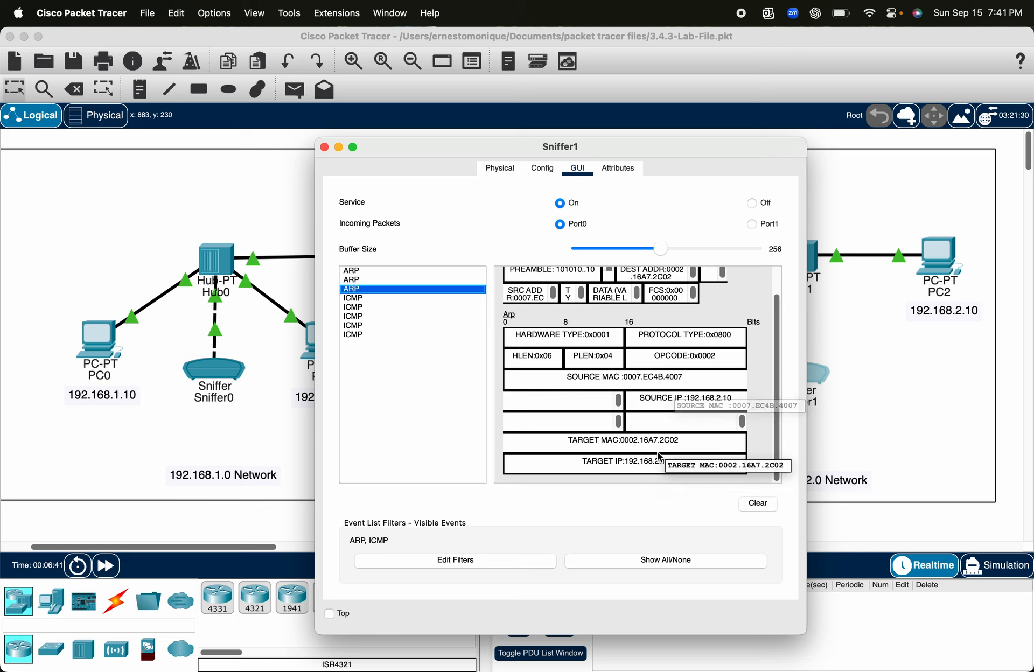
Examine the second ARP packet in Sniffer1 beside the 192.168.2.0 network and highlight its source IP address
{"action": "left_click", "coordinate": [433, 280]}
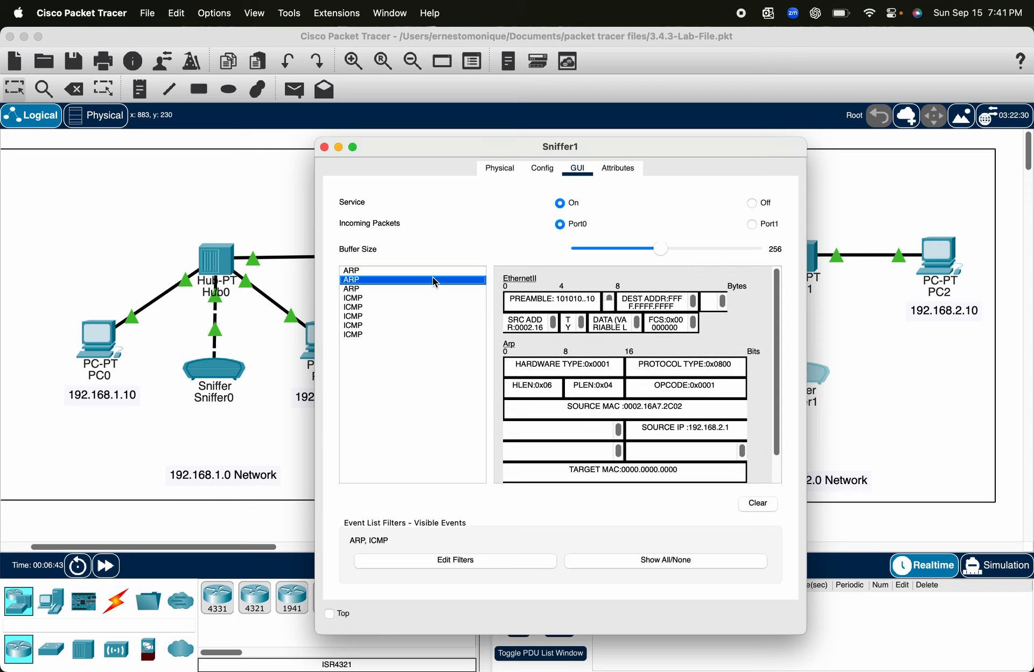
{"action": "scroll", "coordinate": [675, 410], "scroll_direction": "down", "scroll_amount": 2}
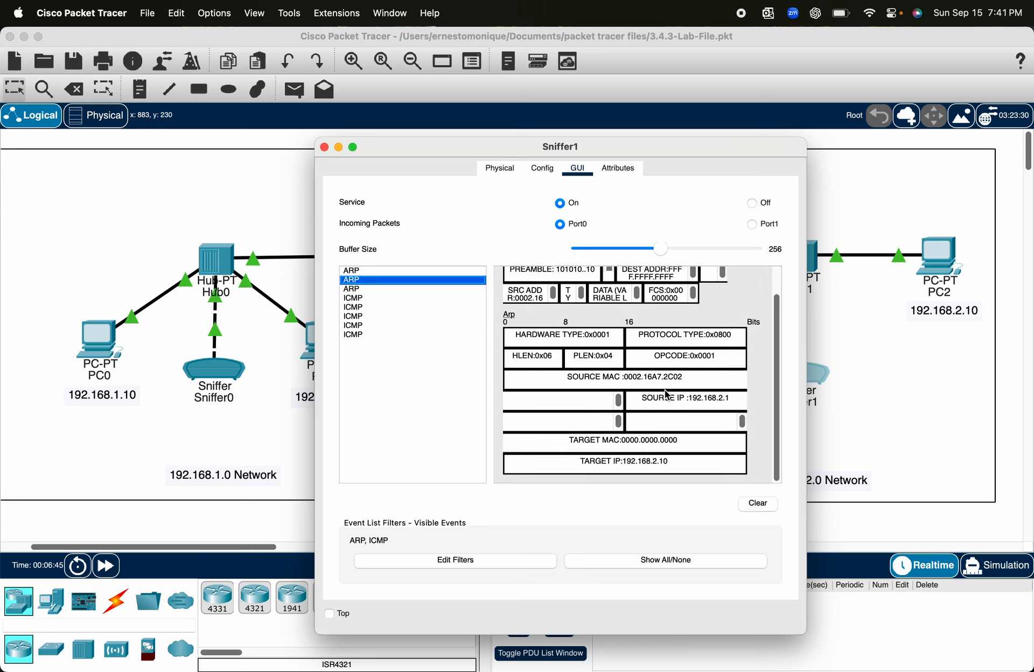
{"action": "left_click_drag", "start_coordinate": [620, 157], "coordinate": [286, 158]}
{"action": "left_click_drag", "start_coordinate": [352, 400], "coordinate": [399, 399]}
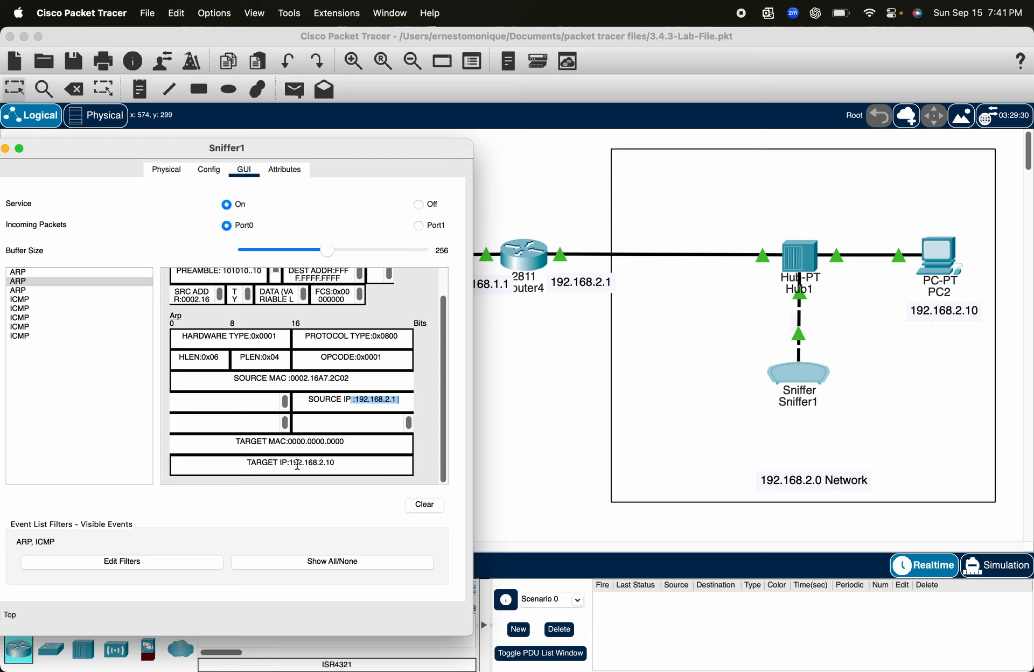
Examine the source and target addresses of Sniffer1's third ARP packet again and close the sniffer window
{"action": "left_click", "coordinate": [24, 290]}
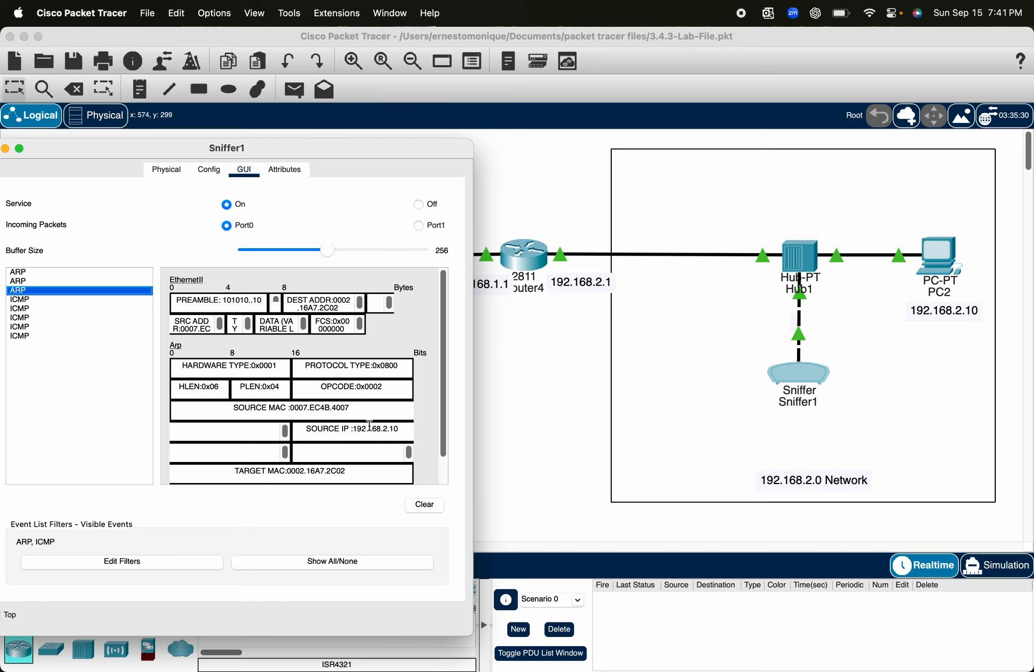
{"action": "left_click_drag", "start_coordinate": [134, 155], "coordinate": [265, 160]}
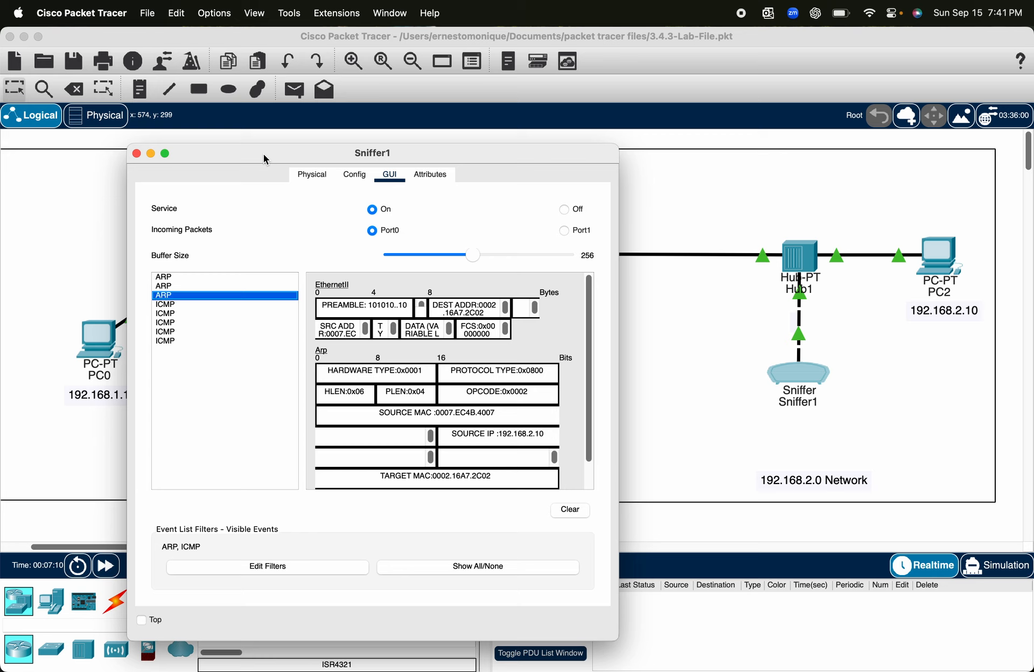
{"action": "left_click", "coordinate": [137, 154]}
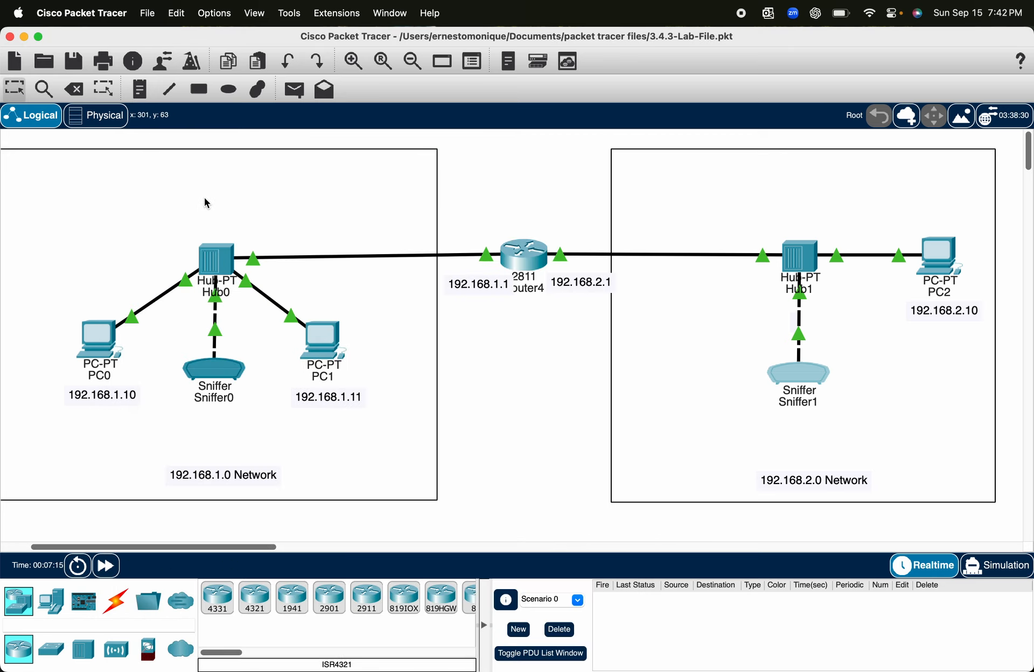